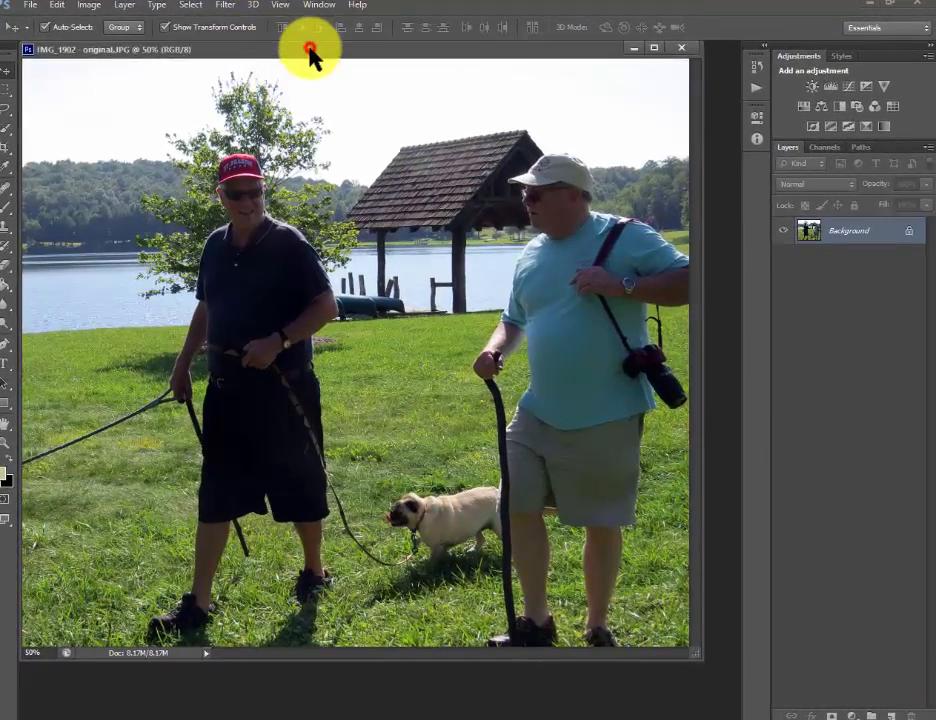
- Reposition the photo's window lower in the workspace and open the HDR Toning adjustment for the image
{"action": "left_click_drag", "start_coordinate": [310, 50], "coordinate": [313, 73]}
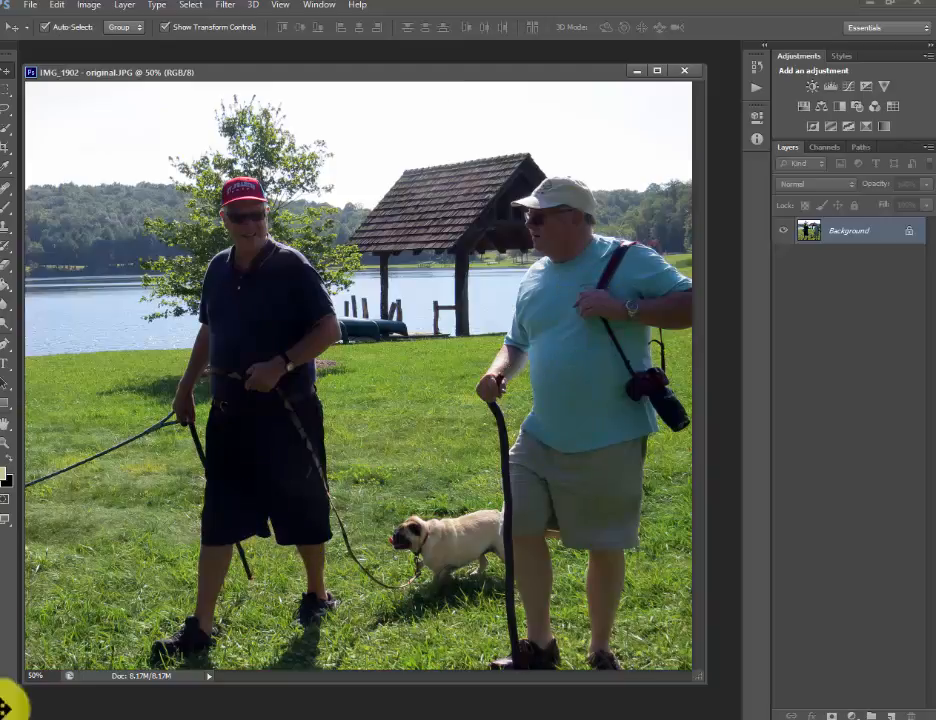
{"action": "left_click", "coordinate": [89, 5]}
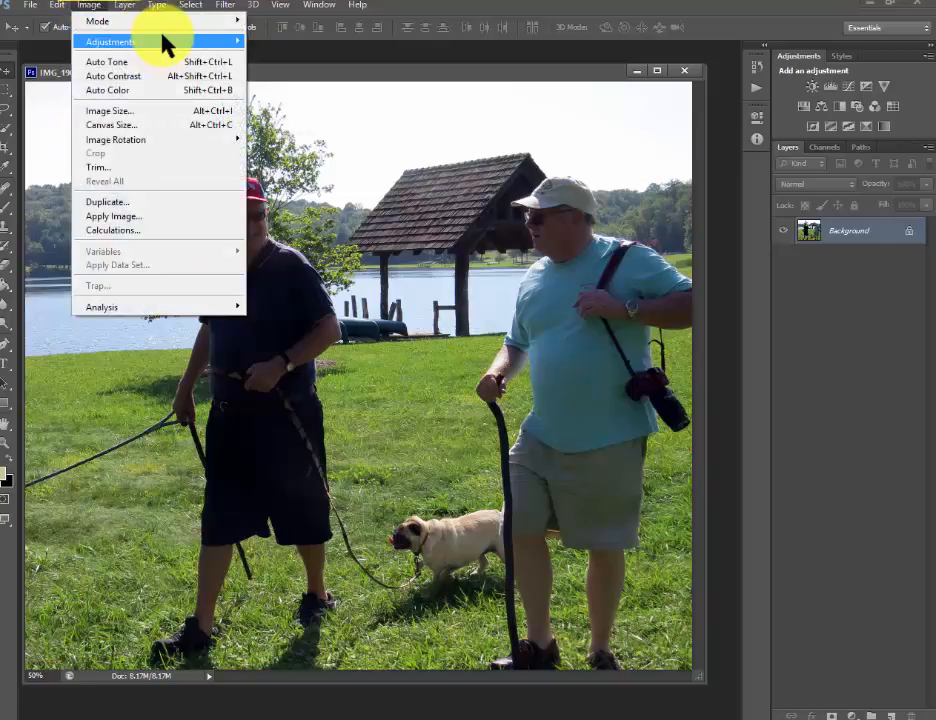
{"action": "mouse_move", "coordinate": [160, 40]}
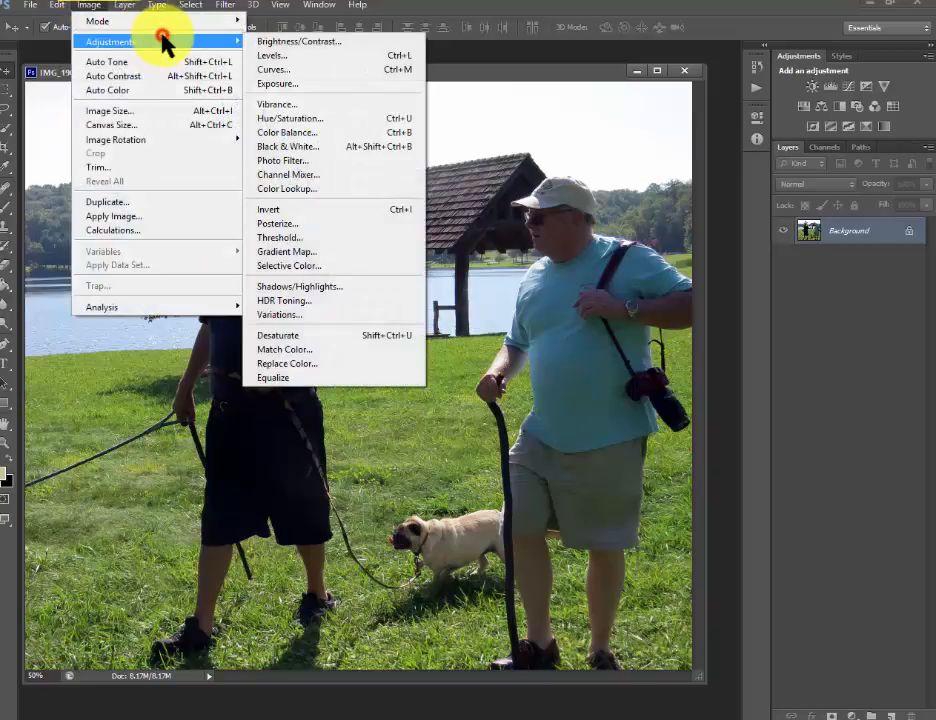
{"action": "left_click", "coordinate": [333, 301]}
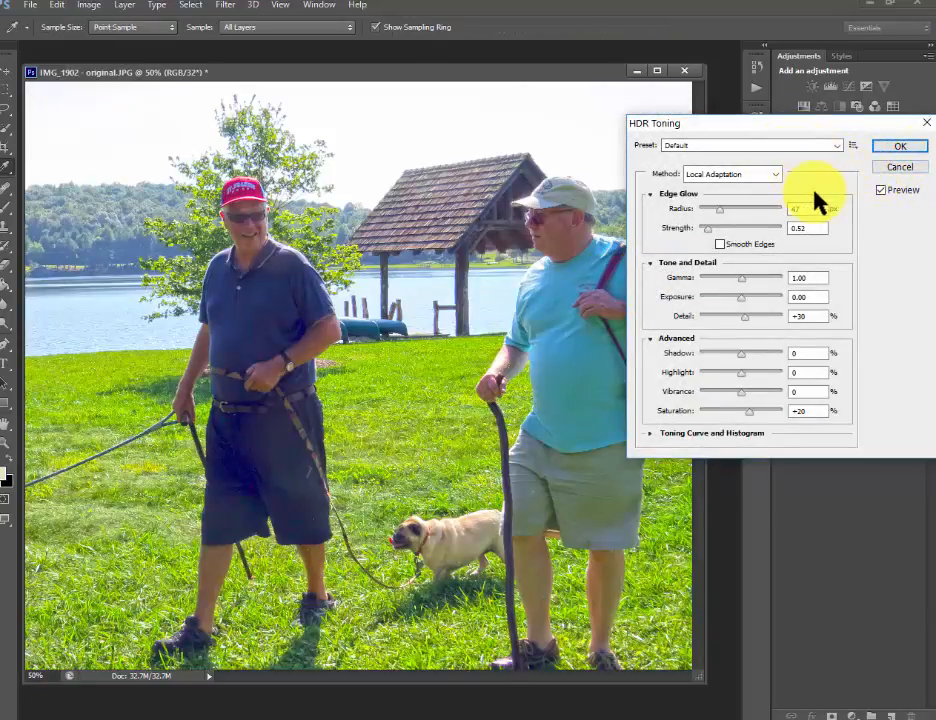
- Try the Monochromatic, Flat, Photorealistic and Surrealistic HDR Toning presets and return to the Default preset
{"action": "left_click", "coordinate": [840, 147]}
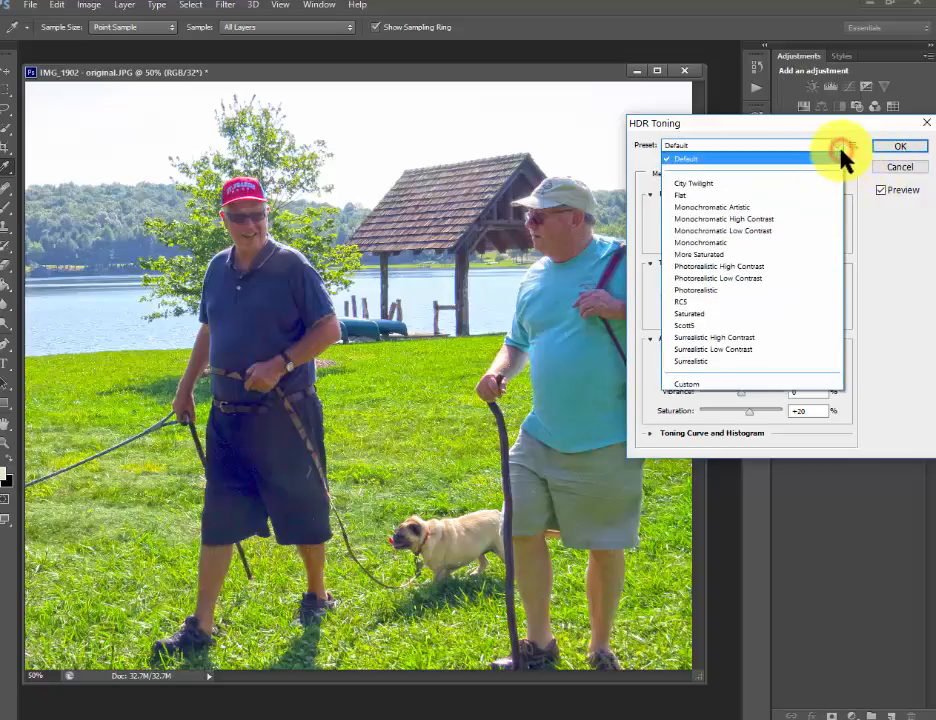
{"action": "left_click", "coordinate": [718, 242]}
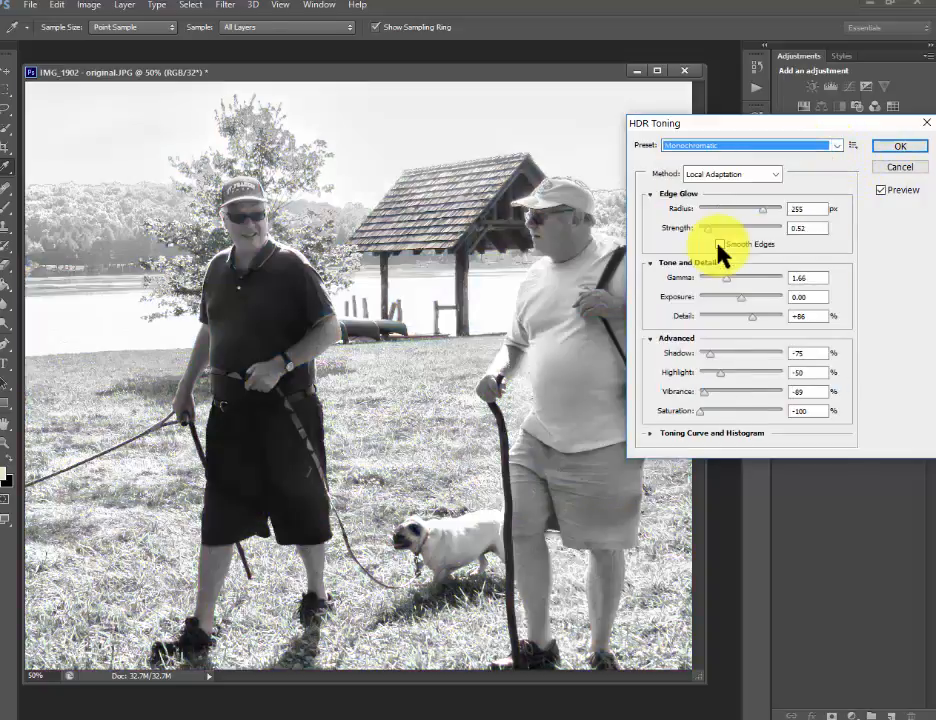
{"action": "left_click", "coordinate": [838, 148]}
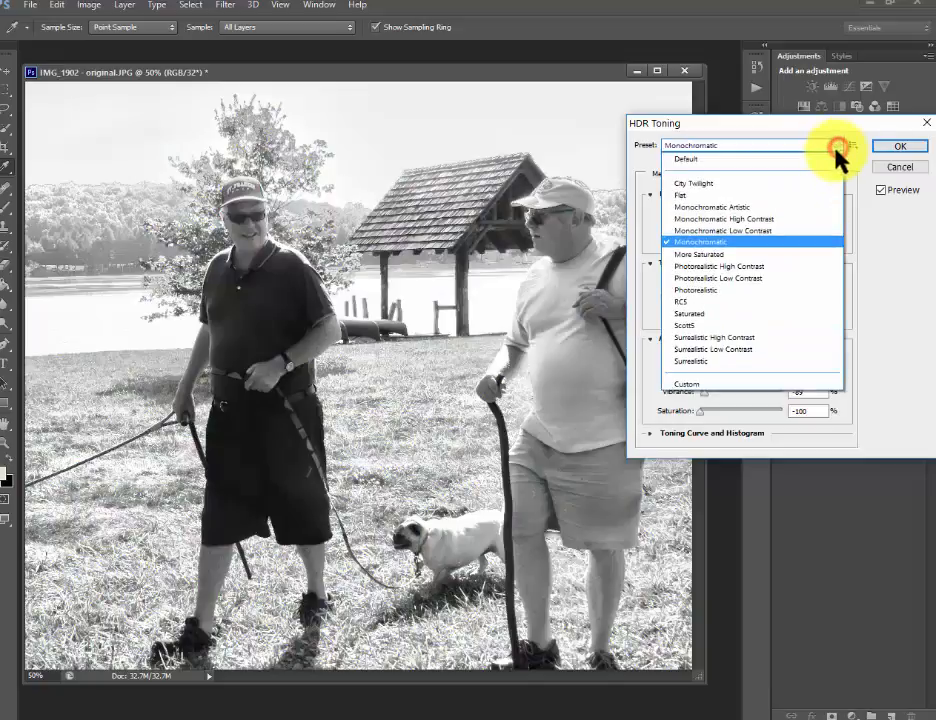
{"action": "left_click", "coordinate": [702, 195]}
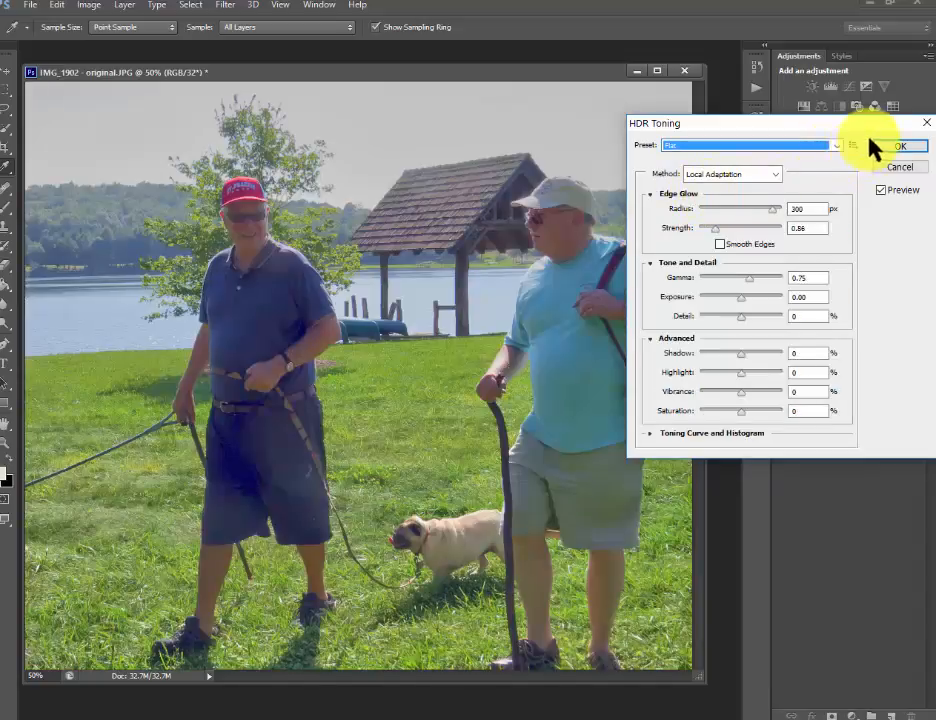
{"action": "left_click", "coordinate": [835, 146]}
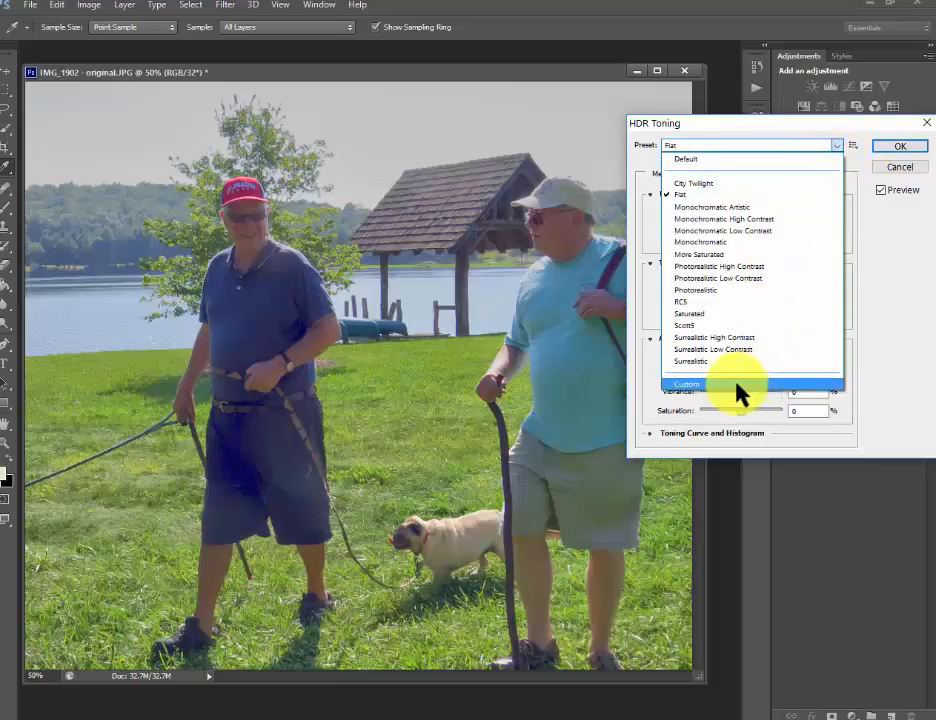
{"action": "left_click", "coordinate": [692, 300]}
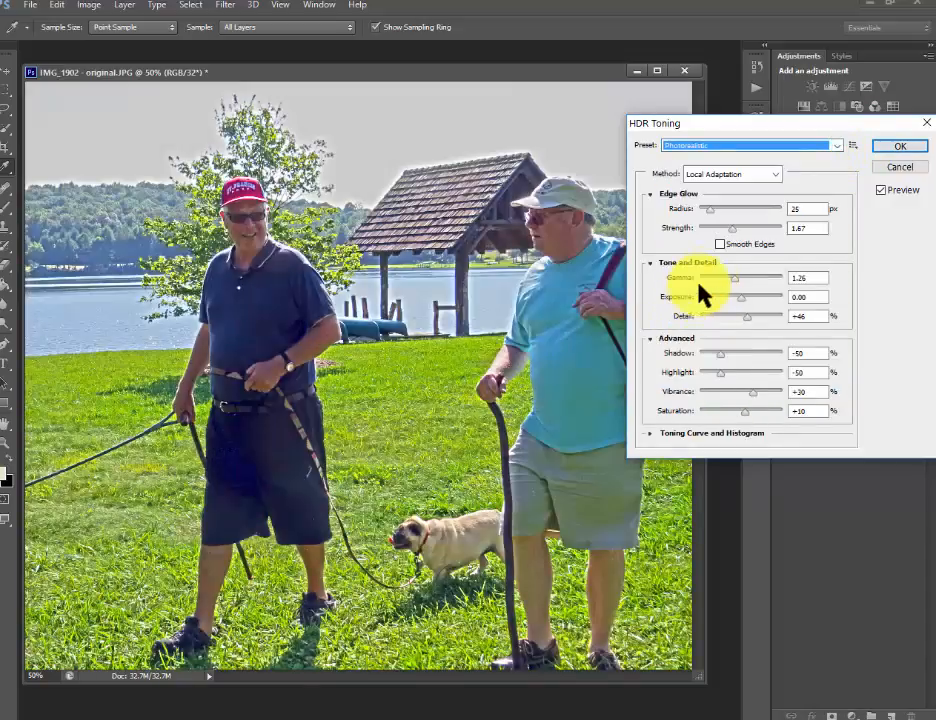
{"action": "left_click", "coordinate": [776, 147]}
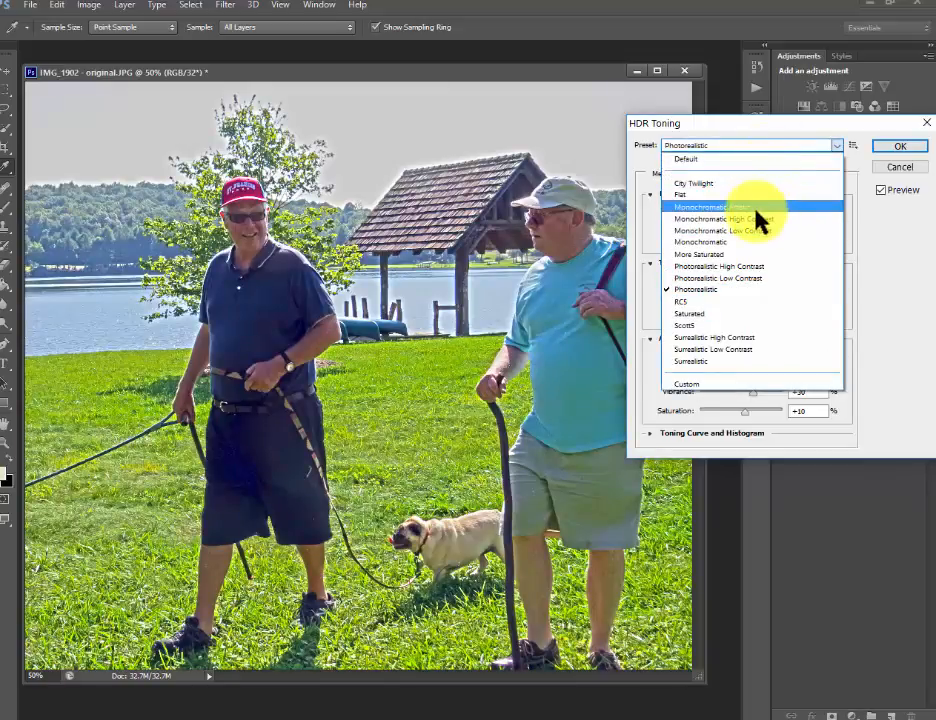
{"action": "left_click", "coordinate": [672, 361]}
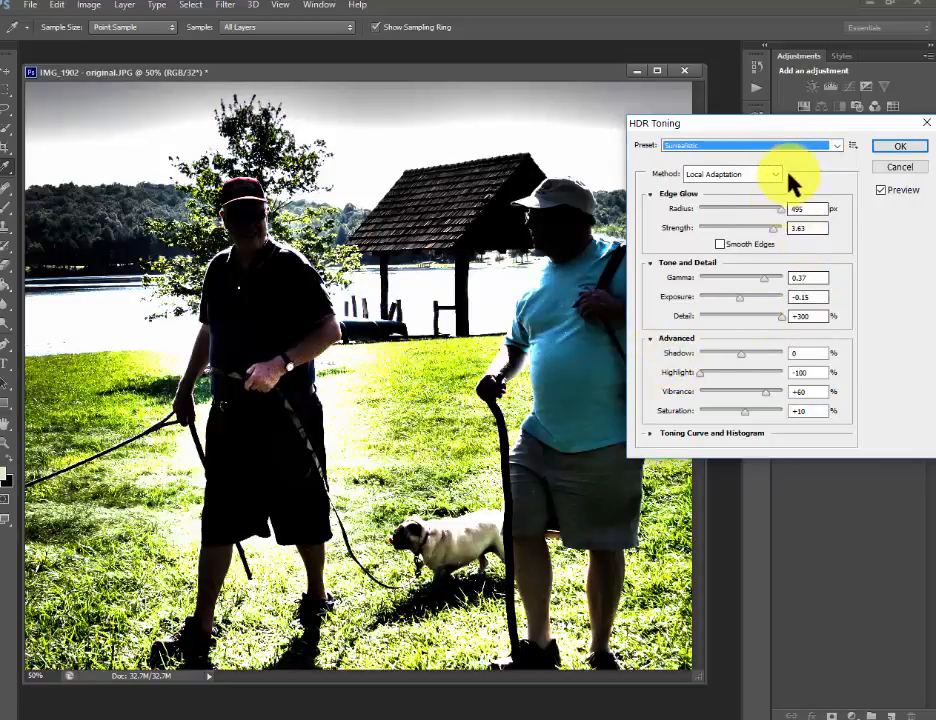
{"action": "left_click", "coordinate": [834, 146]}
{"action": "left_click", "coordinate": [708, 161]}
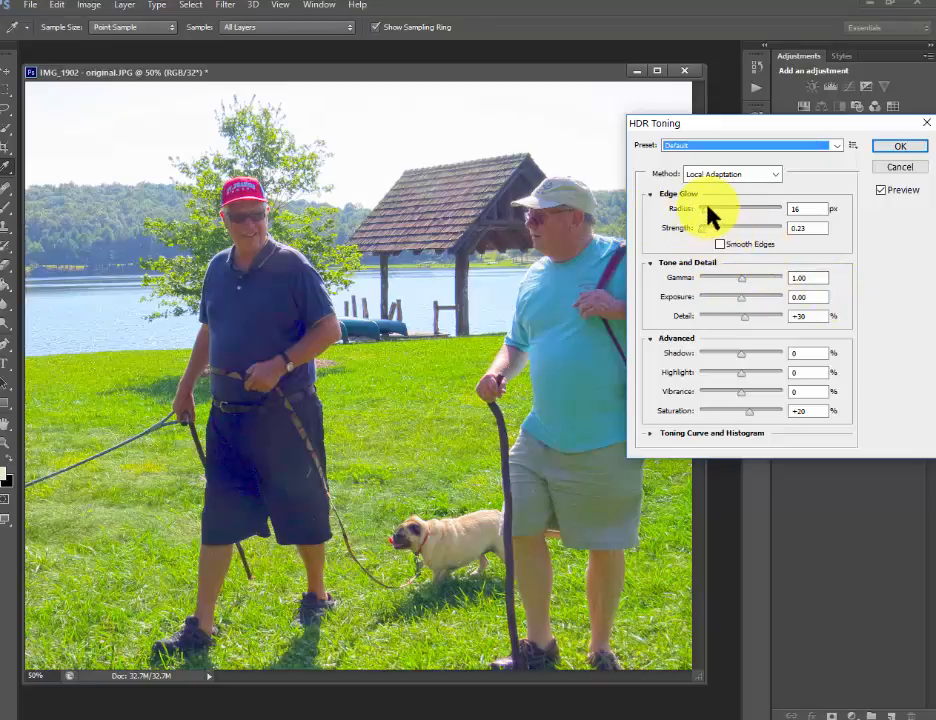
- Set the edge glow radius to 87 px and strength to 1.33, comparing the result with the original photo
{"action": "left_click_drag", "start_coordinate": [707, 207], "coordinate": [725, 224]}
{"action": "left_click", "coordinate": [704, 228]}
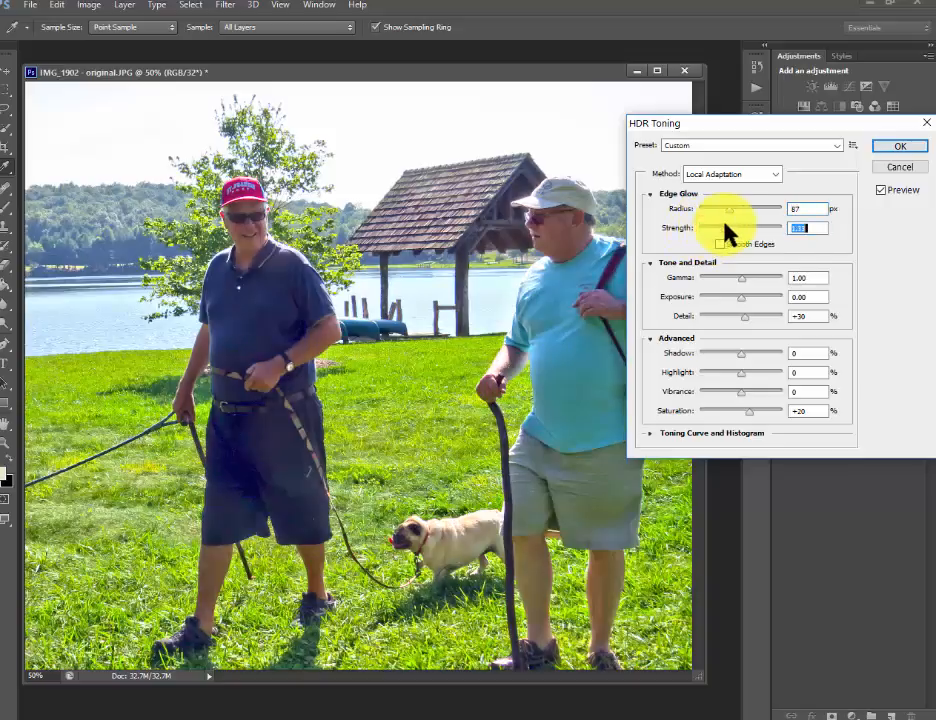
{"action": "left_click", "coordinate": [884, 193]}
{"action": "left_click", "coordinate": [884, 194]}
{"action": "left_click", "coordinate": [884, 195]}
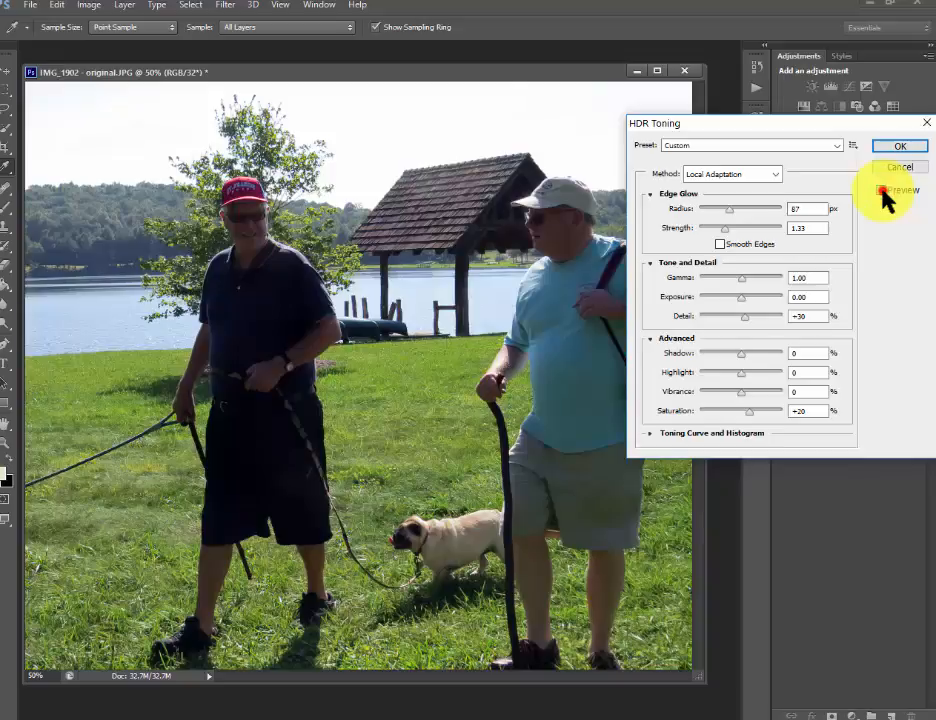
{"action": "left_click", "coordinate": [882, 192]}
{"action": "left_click", "coordinate": [882, 191]}
{"action": "left_click", "coordinate": [882, 191]}
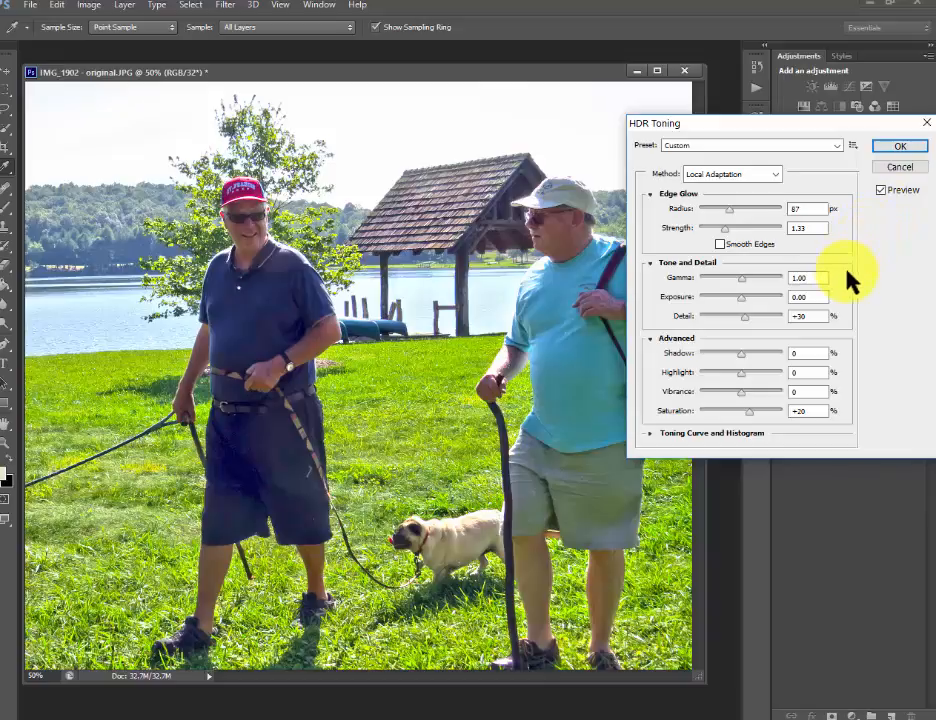
- Try a different gamma, return it to 1.00, and set the exposure to -0.41, comparing the result with the original
{"action": "left_click", "coordinate": [742, 280]}
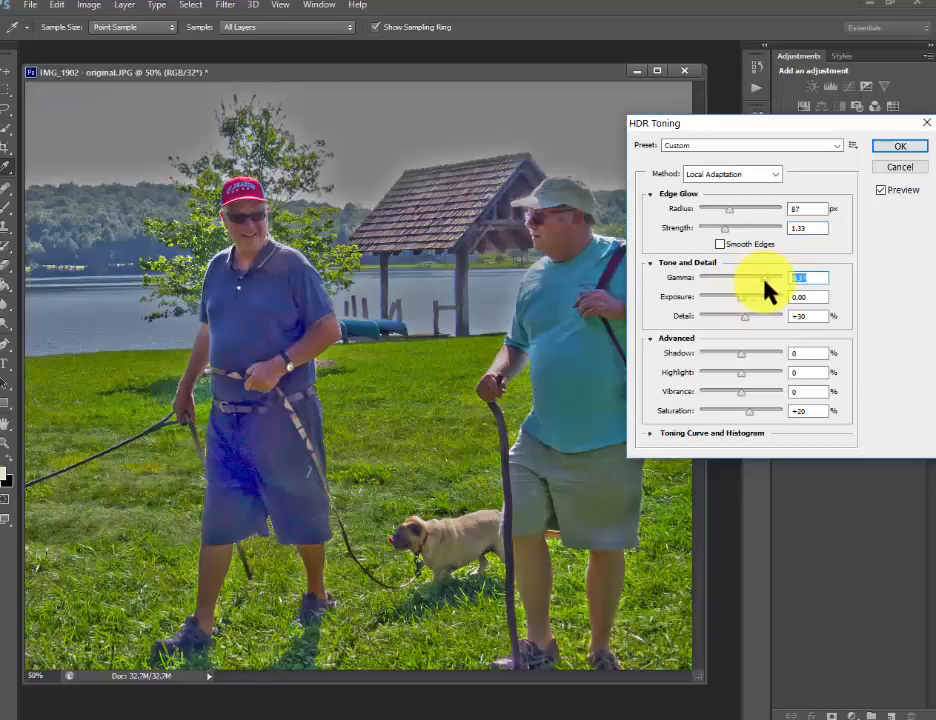
{"action": "left_click_drag", "start_coordinate": [764, 280], "coordinate": [742, 277]}
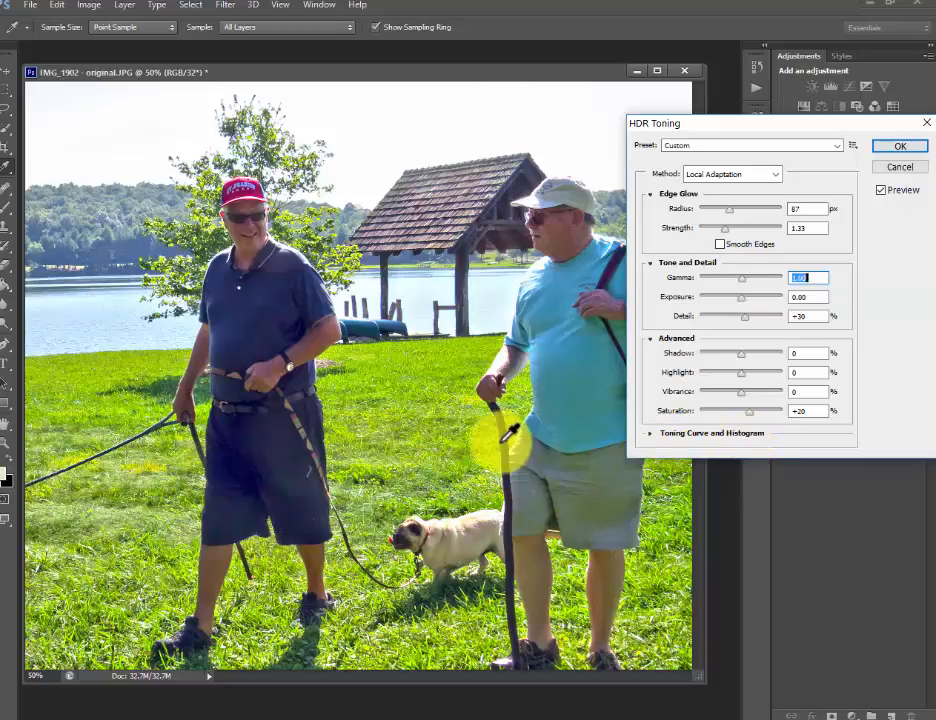
{"action": "left_click", "coordinate": [738, 298]}
{"action": "left_click_drag", "start_coordinate": [739, 297], "coordinate": [721, 306]}
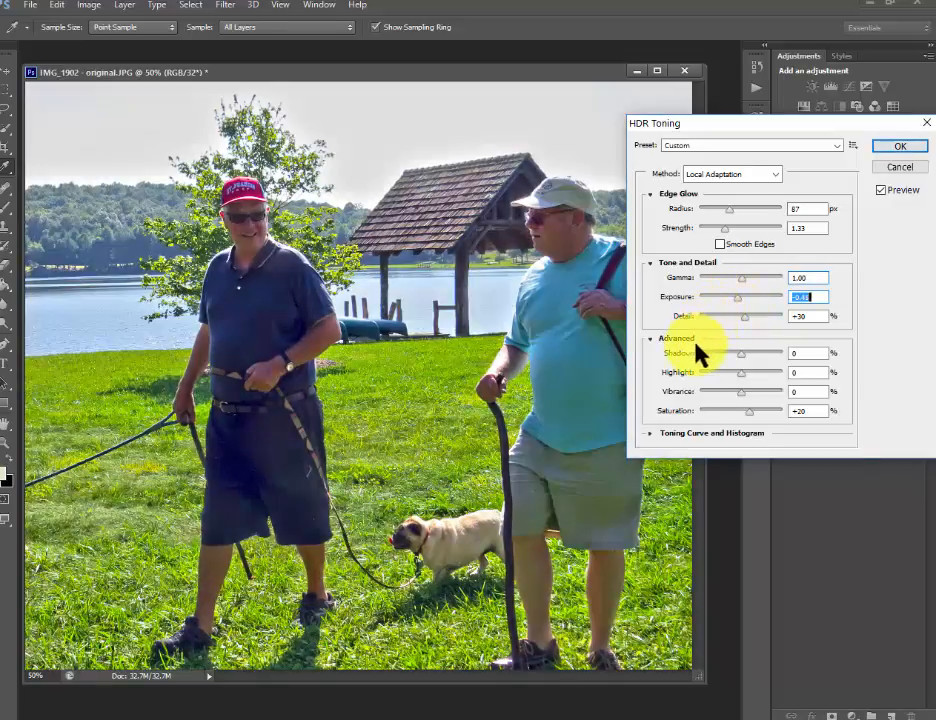
{"action": "left_click", "coordinate": [880, 190]}
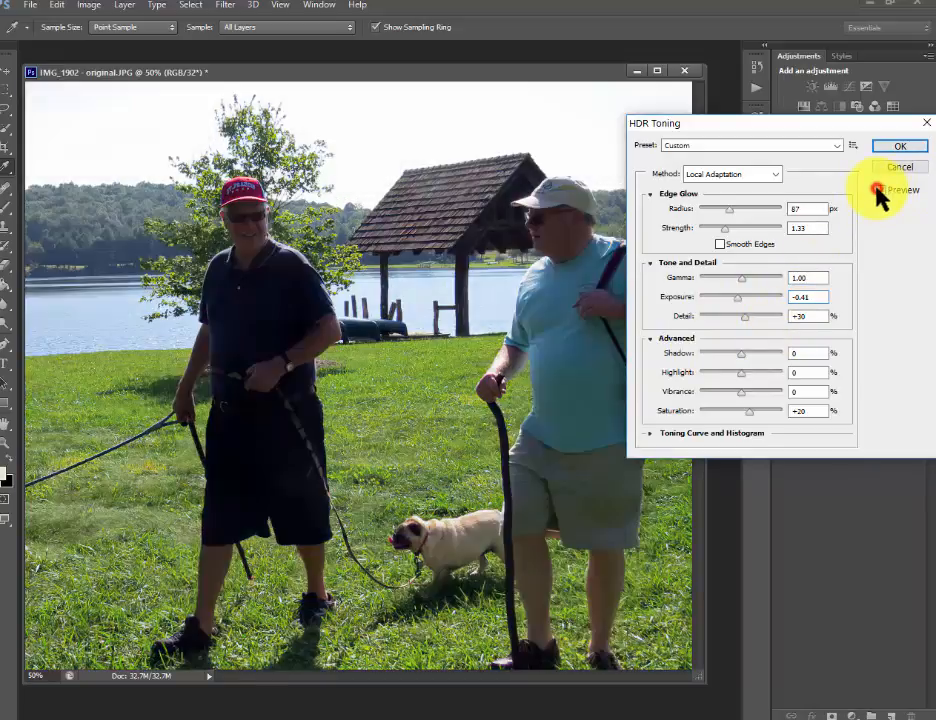
{"action": "left_click", "coordinate": [880, 190]}
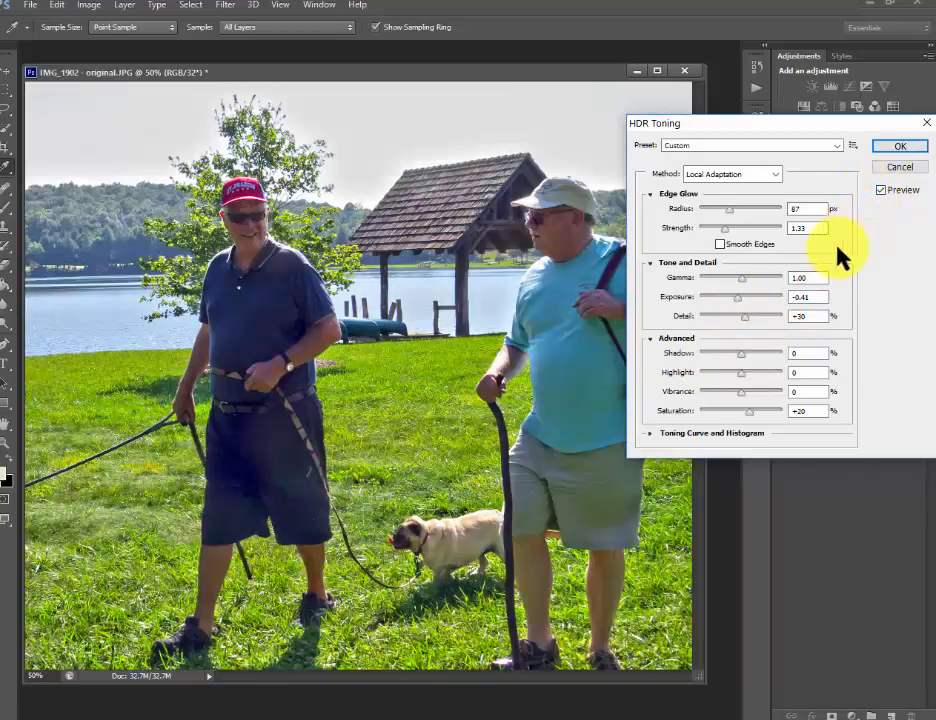
- Try lower and higher detail amounts in the HDR toning and return the detail to +30%
{"action": "left_click_drag", "start_coordinate": [745, 318], "coordinate": [724, 320]}
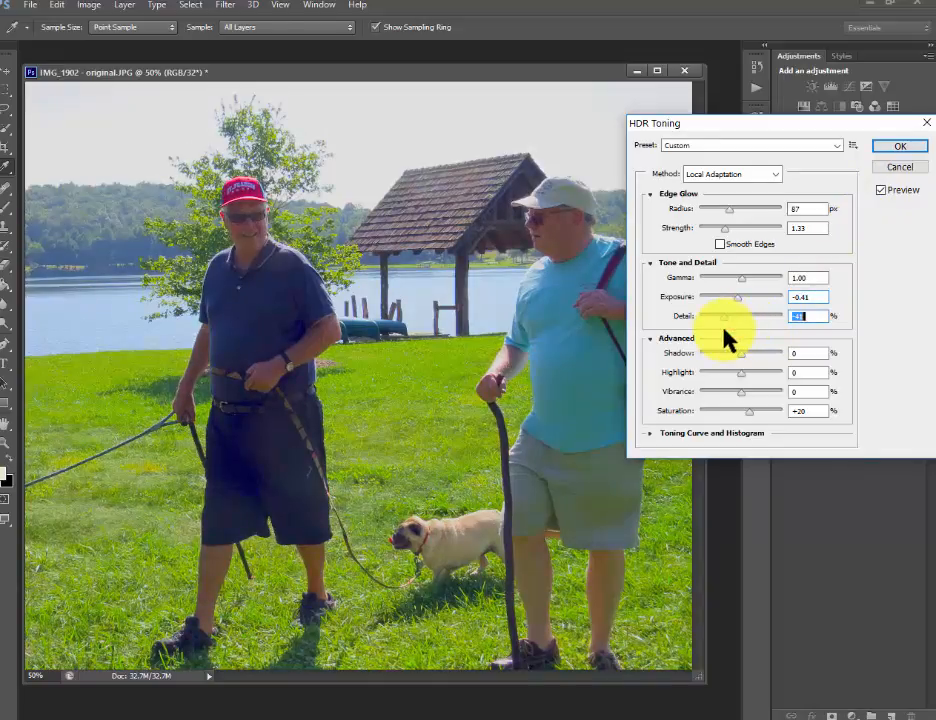
{"action": "left_click_drag", "start_coordinate": [721, 328], "coordinate": [754, 326]}
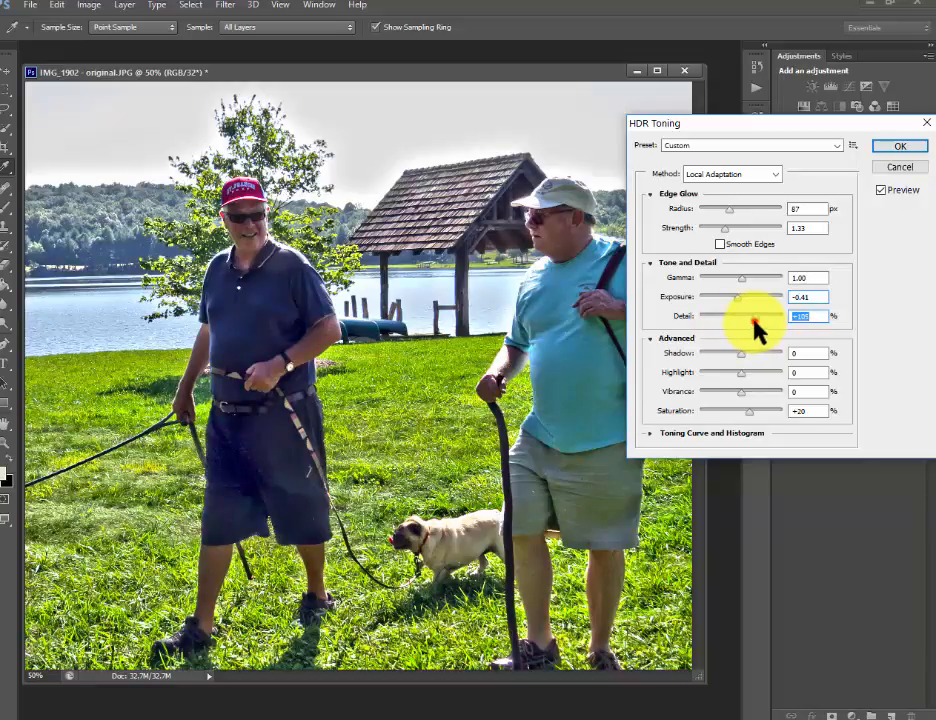
{"action": "left_click_drag", "start_coordinate": [755, 334], "coordinate": [746, 321]}
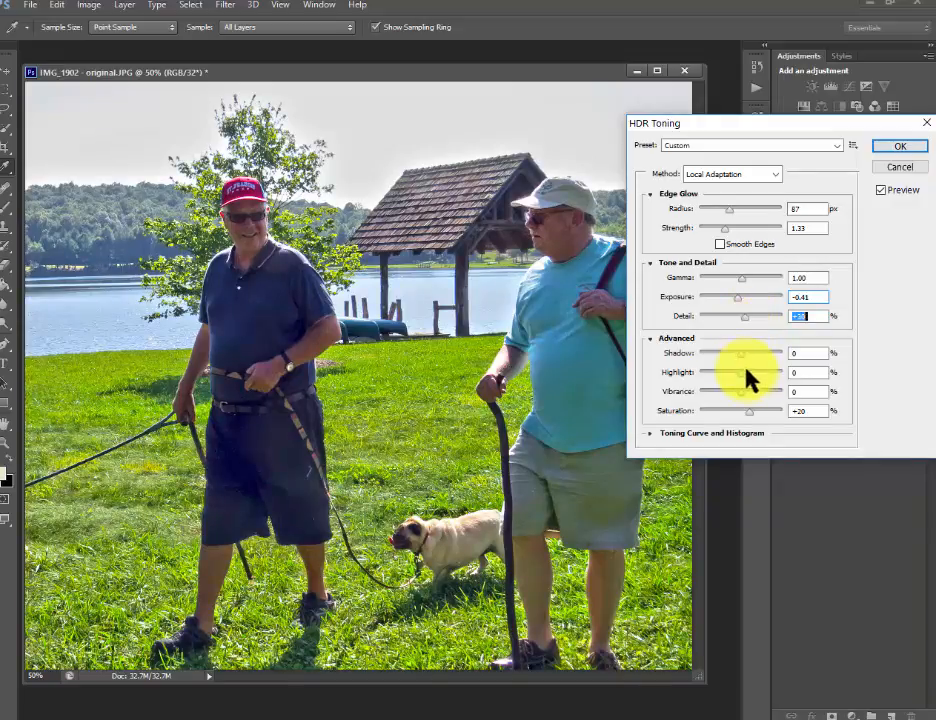
- Set the HDR toning's shadow to +15% and highlight to +14%
{"action": "mouse_move", "coordinate": [740, 354]}
{"action": "left_mouse_down"}
{"action": "mouse_move", "coordinate": [713, 356]}
{"action": "mouse_move", "coordinate": [767, 361]}
{"action": "mouse_move", "coordinate": [748, 359]}
{"action": "left_mouse_up"}
{"action": "left_click", "coordinate": [749, 354]}
{"action": "left_click", "coordinate": [748, 351]}
{"action": "left_click_drag", "start_coordinate": [749, 354], "coordinate": [748, 382]}
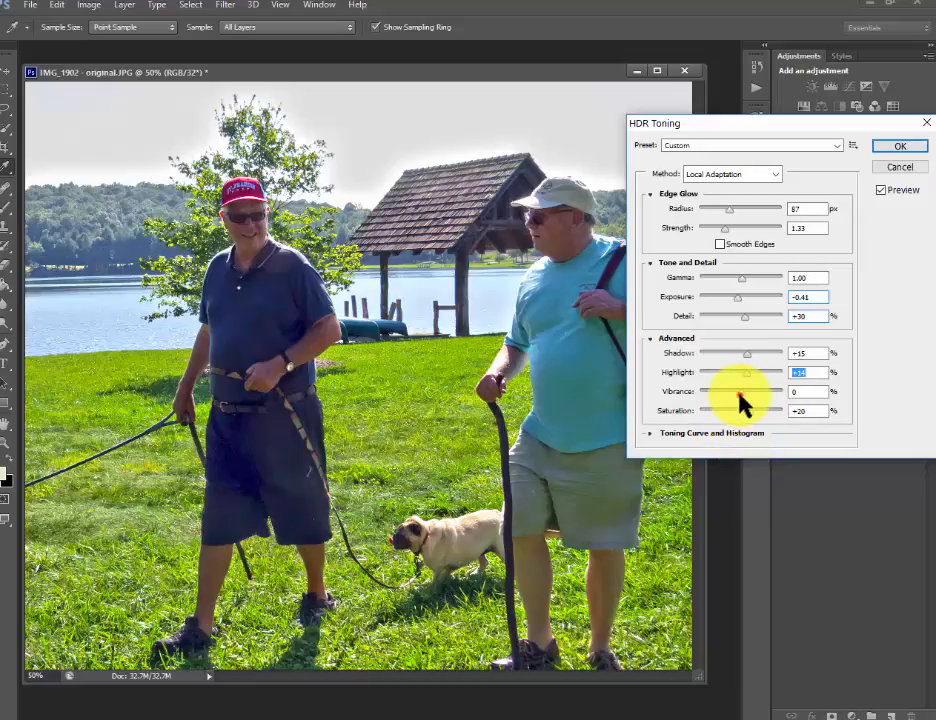
- Set the HDR toning's vibrance to -12% and saturation to +3%
{"action": "mouse_move", "coordinate": [740, 393]}
{"action": "left_mouse_down"}
{"action": "mouse_move", "coordinate": [763, 395]}
{"action": "mouse_move", "coordinate": [736, 392]}
{"action": "left_mouse_up"}
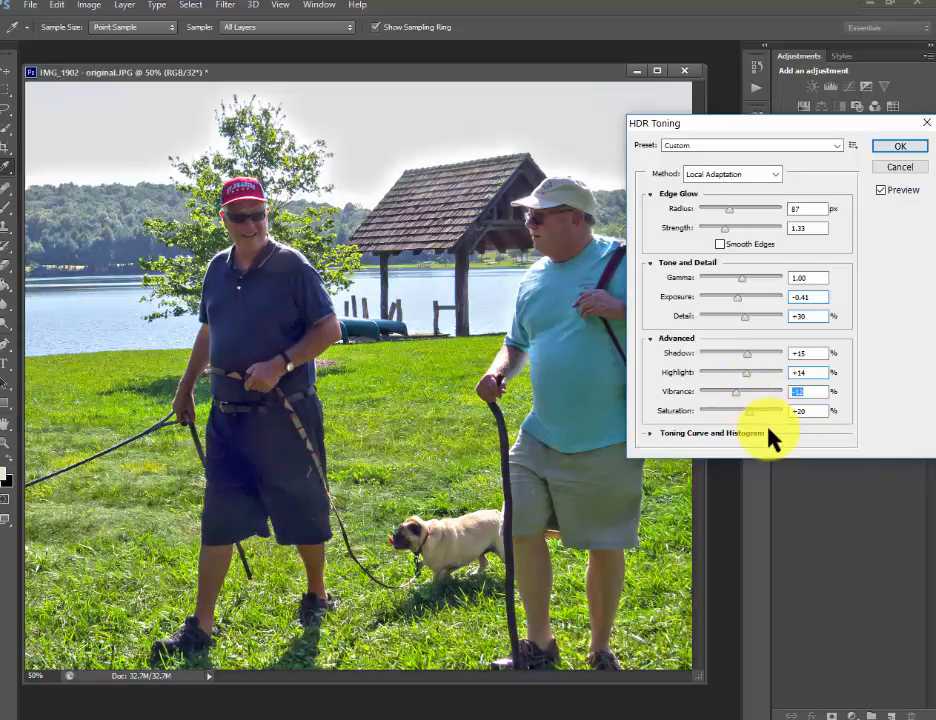
{"action": "type", "text": "-12"}
{"action": "key", "text": "Tab"}
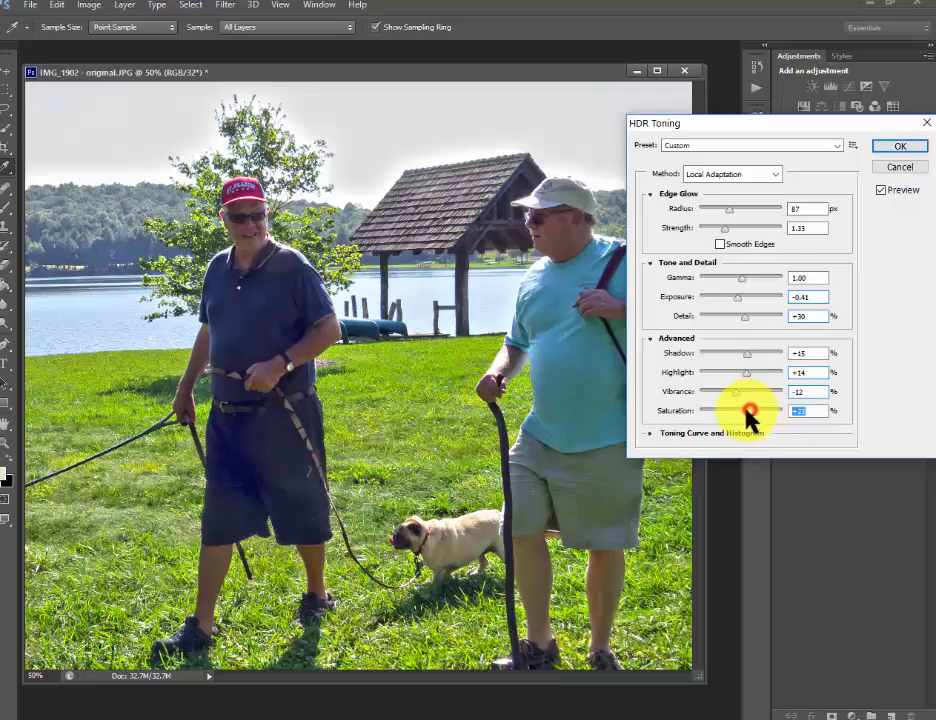
{"action": "left_click_drag", "start_coordinate": [728, 411], "coordinate": [719, 411]}
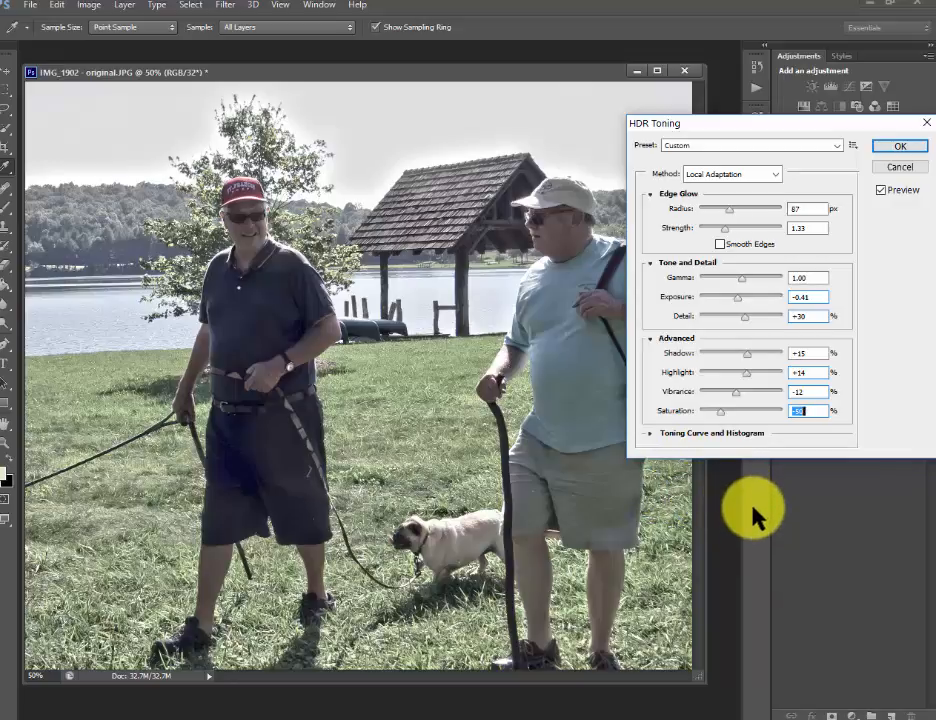
{"action": "left_click_drag", "start_coordinate": [721, 418], "coordinate": [744, 421]}
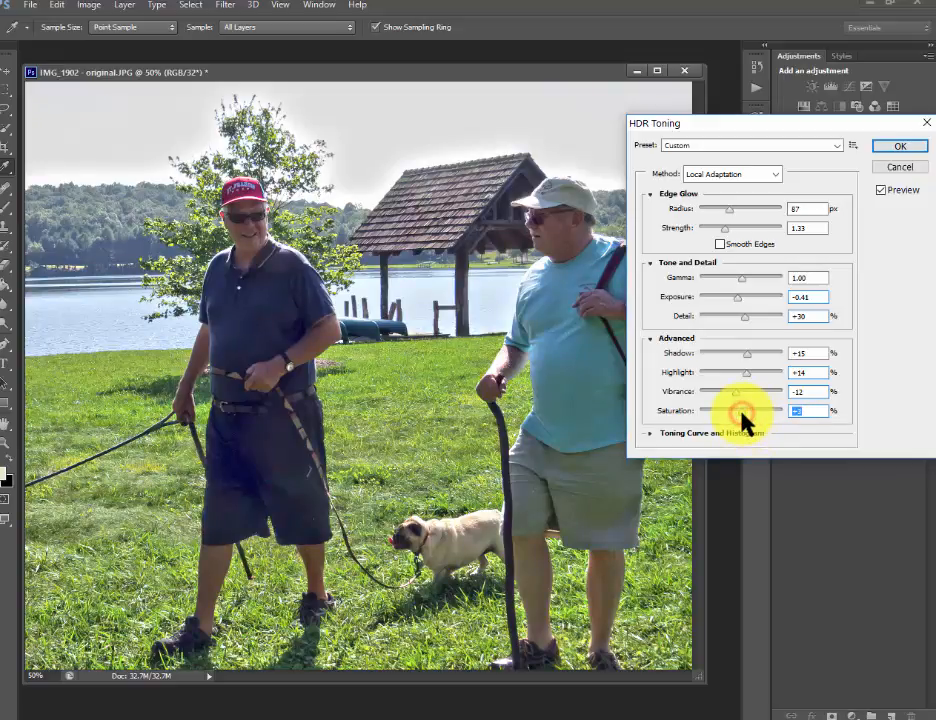
- Compare the toned photo with the original several times and apply the HDR toning
{"action": "left_click", "coordinate": [881, 189]}
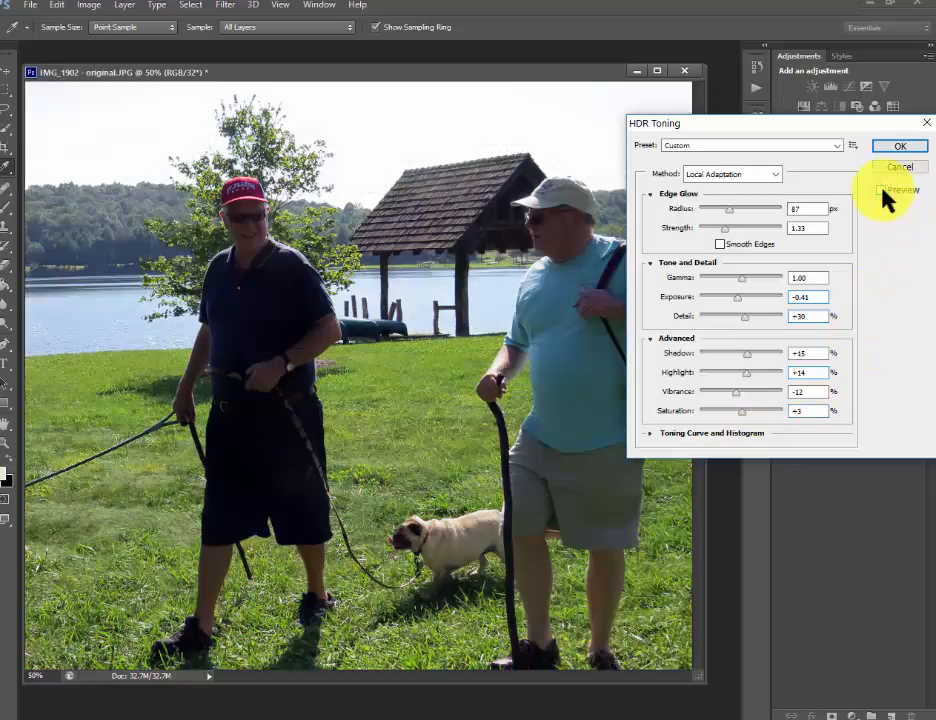
{"action": "left_click", "coordinate": [881, 190]}
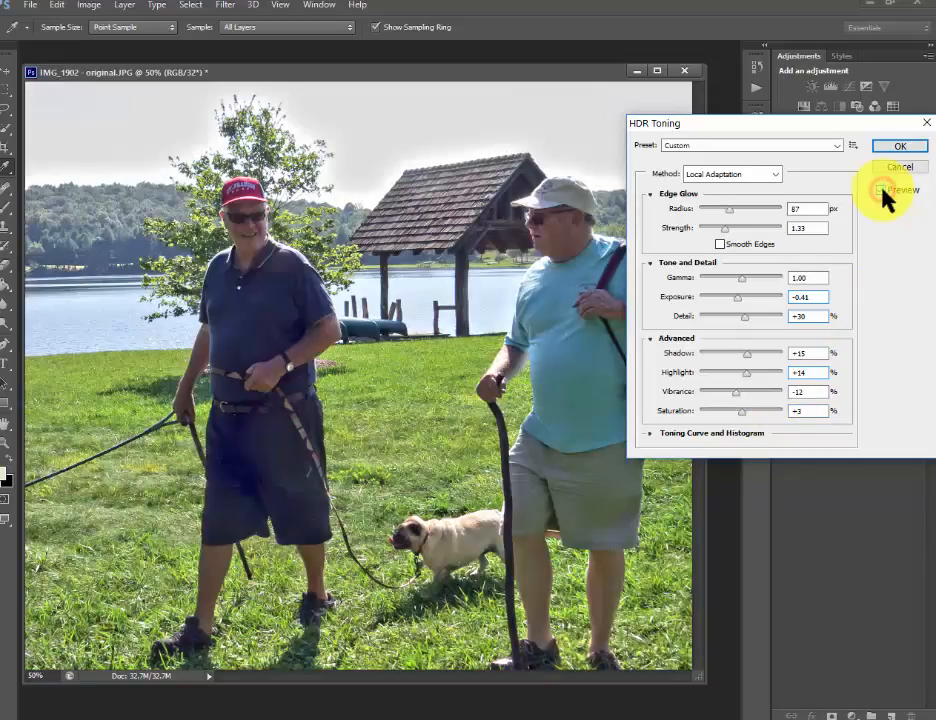
{"action": "left_click", "coordinate": [881, 190]}
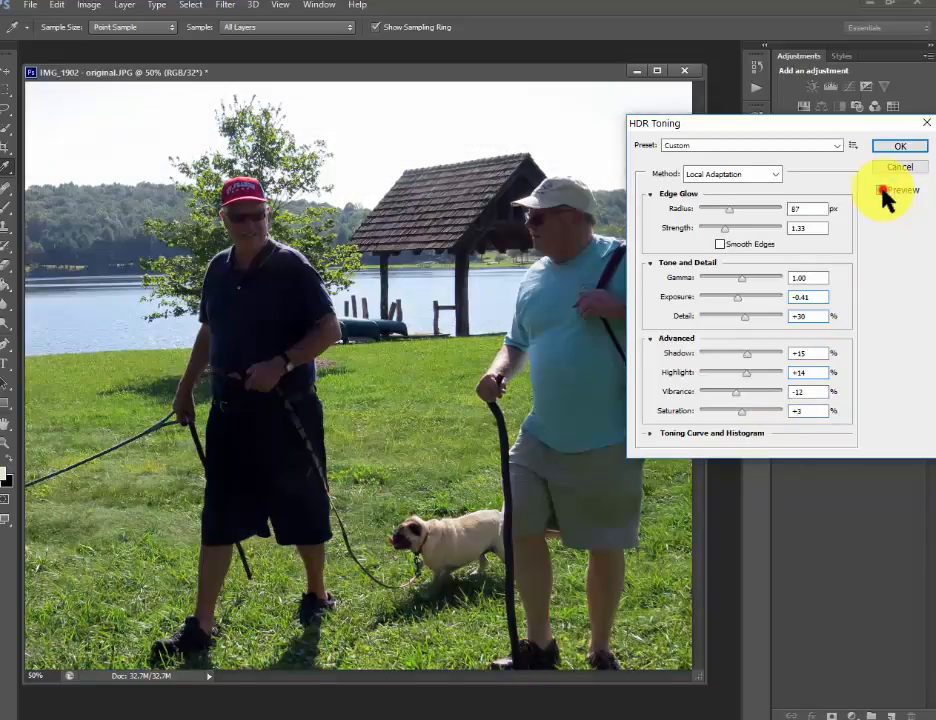
{"action": "left_click", "coordinate": [881, 190]}
{"action": "left_click", "coordinate": [881, 190]}
{"action": "left_click", "coordinate": [882, 190]}
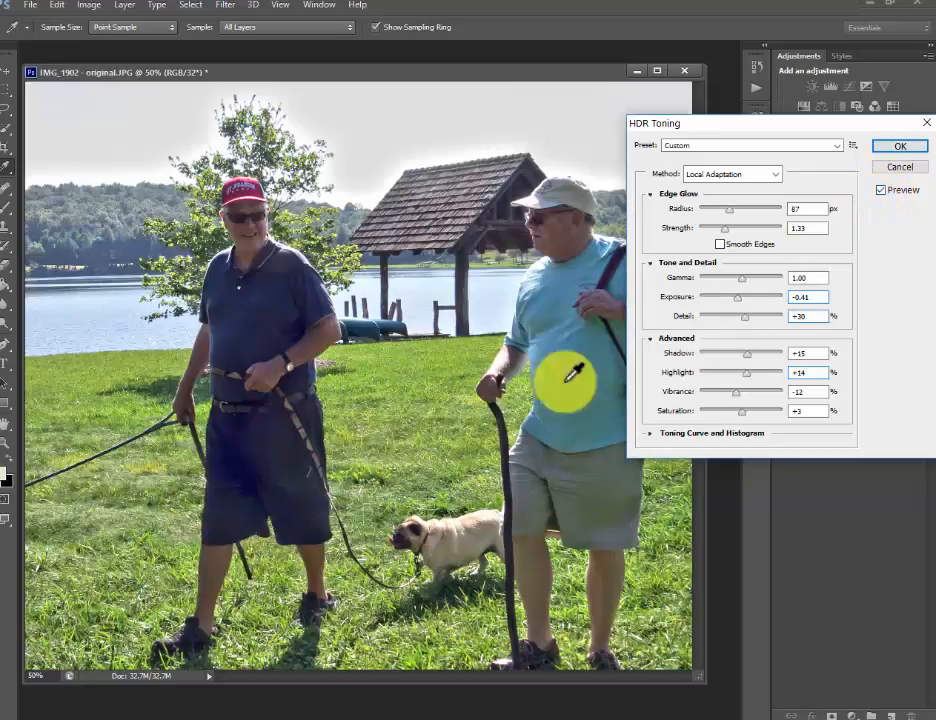
{"action": "left_click", "coordinate": [896, 148]}
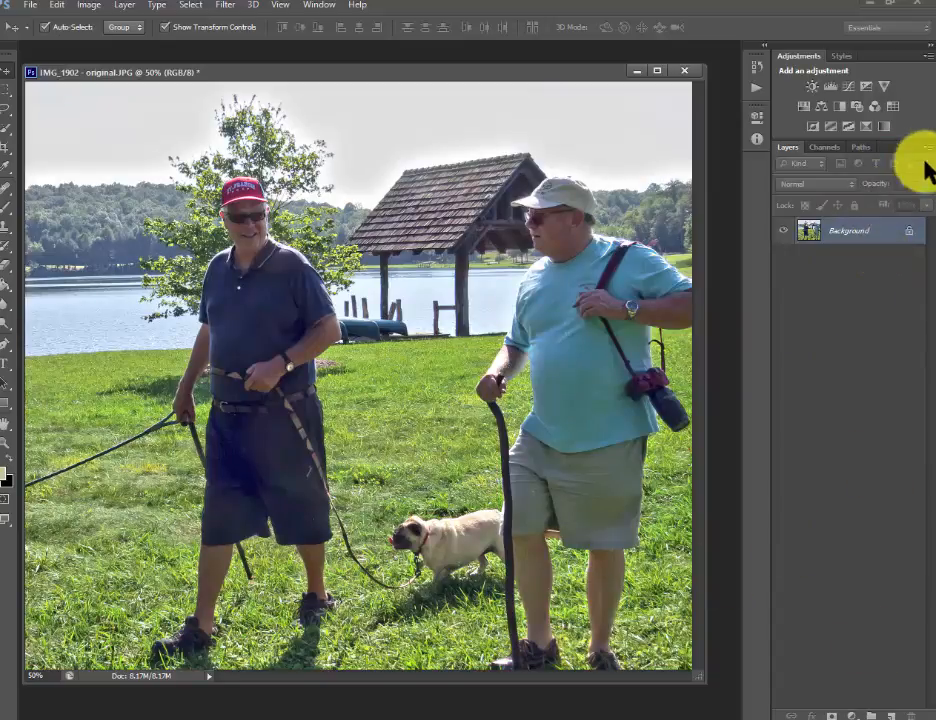
- Add a Vibrance adjustment layer above the photo with vibrance +12 and saturation +7
{"action": "left_click", "coordinate": [882, 88]}
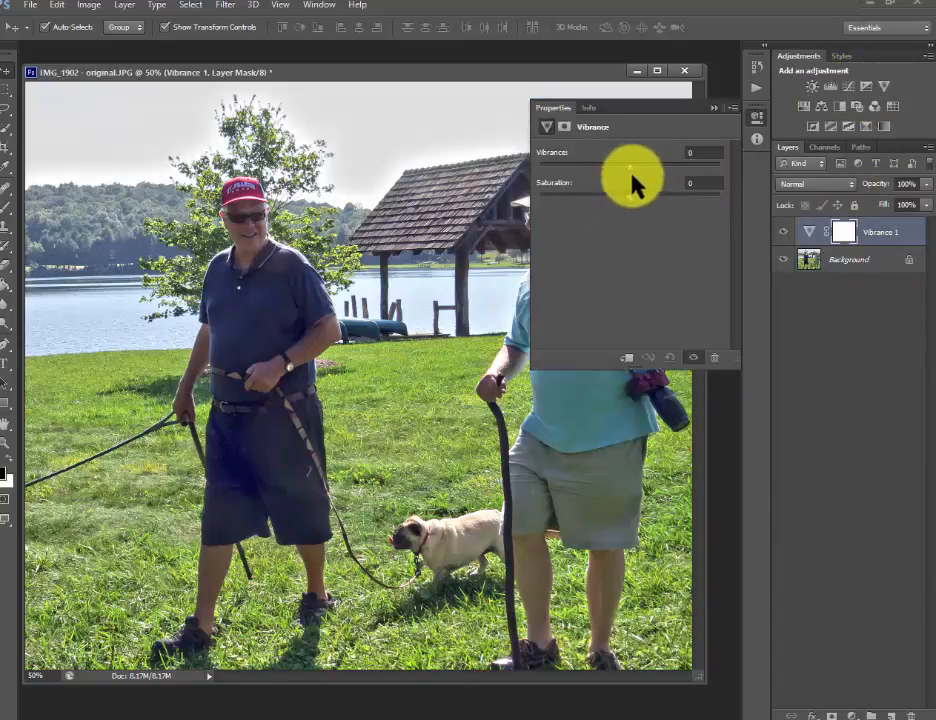
{"action": "mouse_move", "coordinate": [629, 166]}
{"action": "left_mouse_down"}
{"action": "mouse_move", "coordinate": [642, 166]}
{"action": "mouse_move", "coordinate": [637, 202]}
{"action": "mouse_move", "coordinate": [638, 173]}
{"action": "left_mouse_up"}
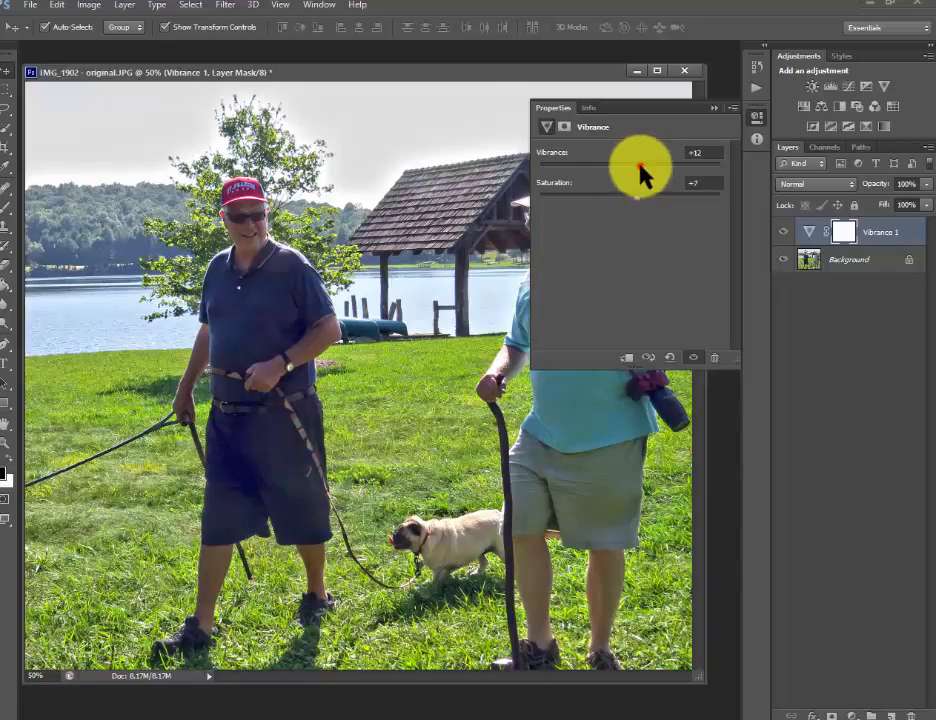
- Show the Vibrance layer again and add a Levels adjustment layer above it with the green channel's midtone input set to 0.94
{"action": "left_click", "coordinate": [780, 232]}
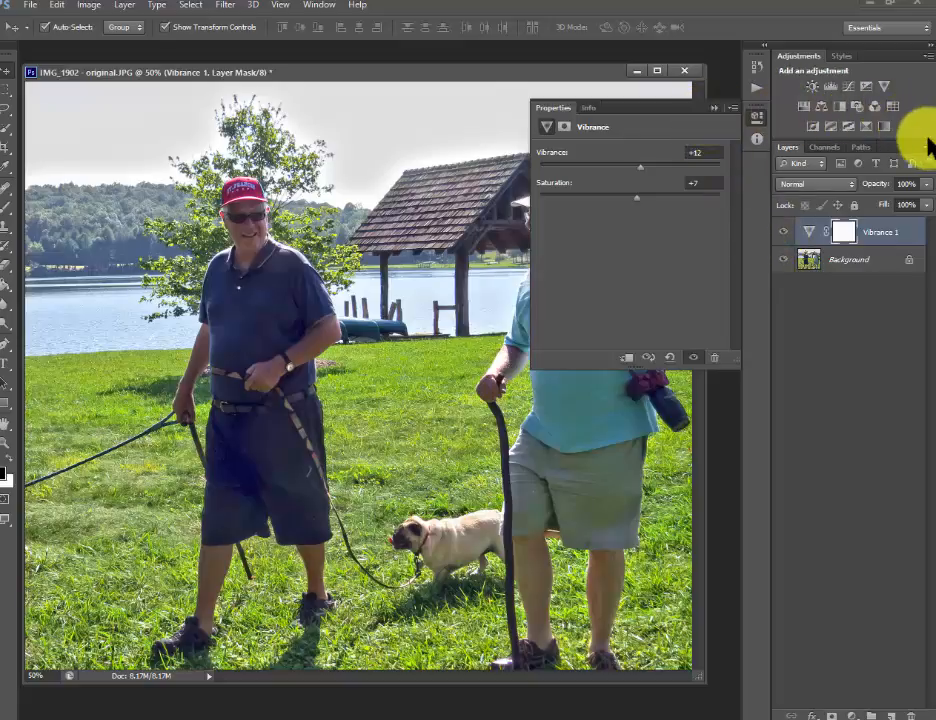
{"action": "left_click", "coordinate": [830, 87]}
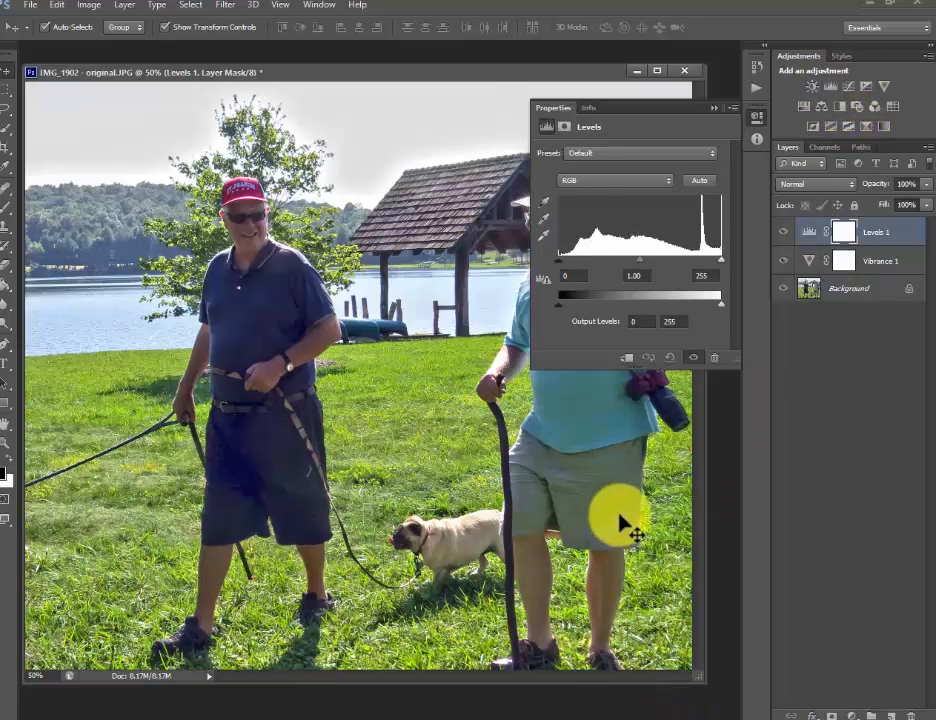
{"action": "left_click", "coordinate": [597, 182]}
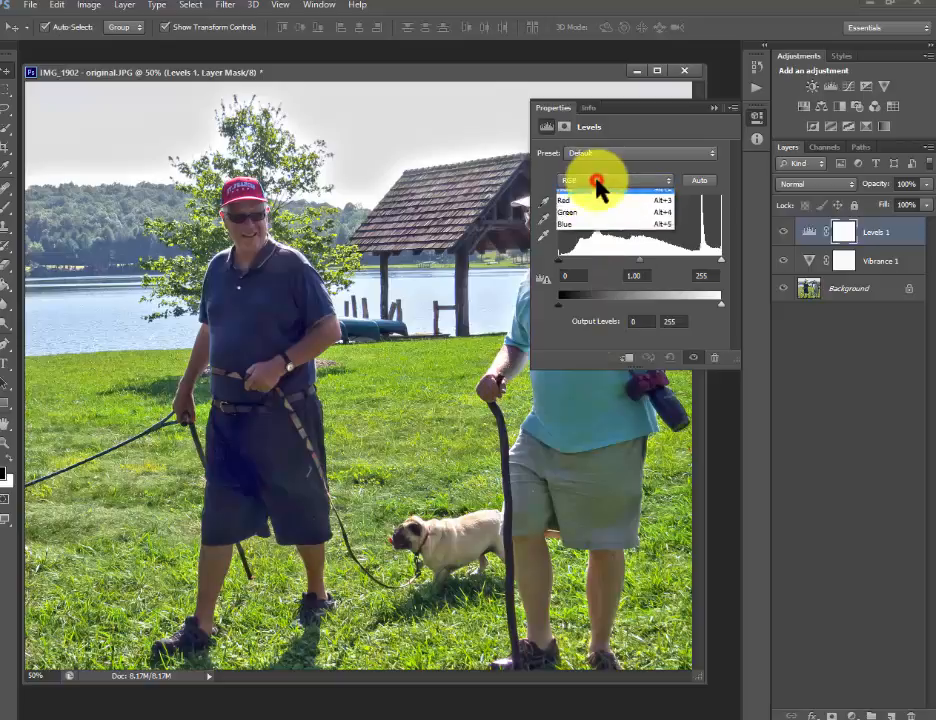
{"action": "left_click", "coordinate": [585, 220]}
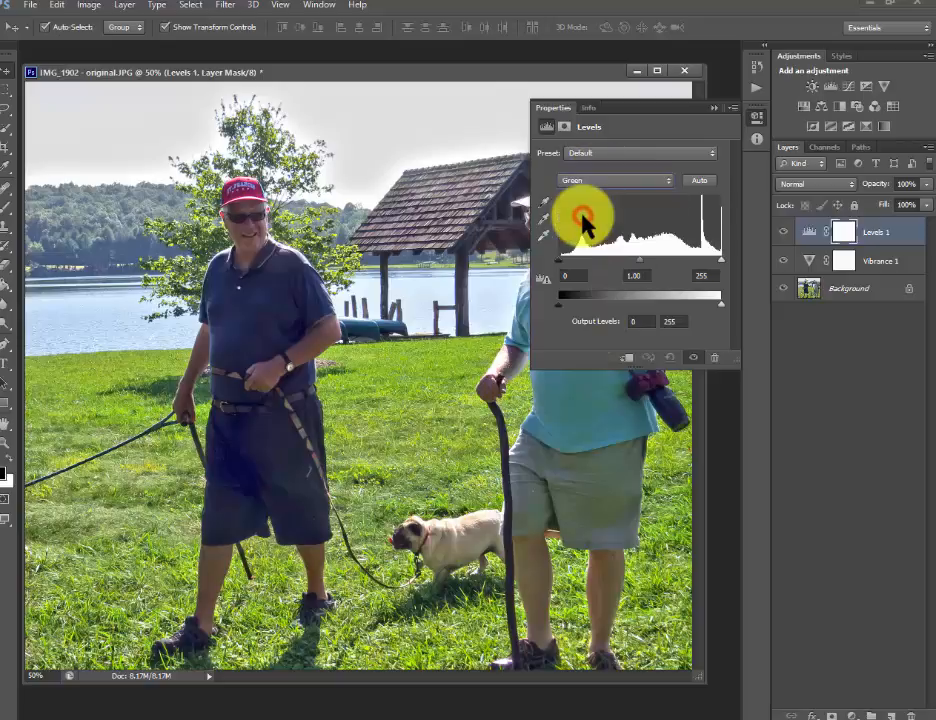
{"action": "mouse_move", "coordinate": [640, 270]}
{"action": "left_mouse_down"}
{"action": "mouse_move", "coordinate": [664, 274]}
{"action": "mouse_move", "coordinate": [619, 270]}
{"action": "mouse_move", "coordinate": [642, 257]}
{"action": "left_mouse_up"}
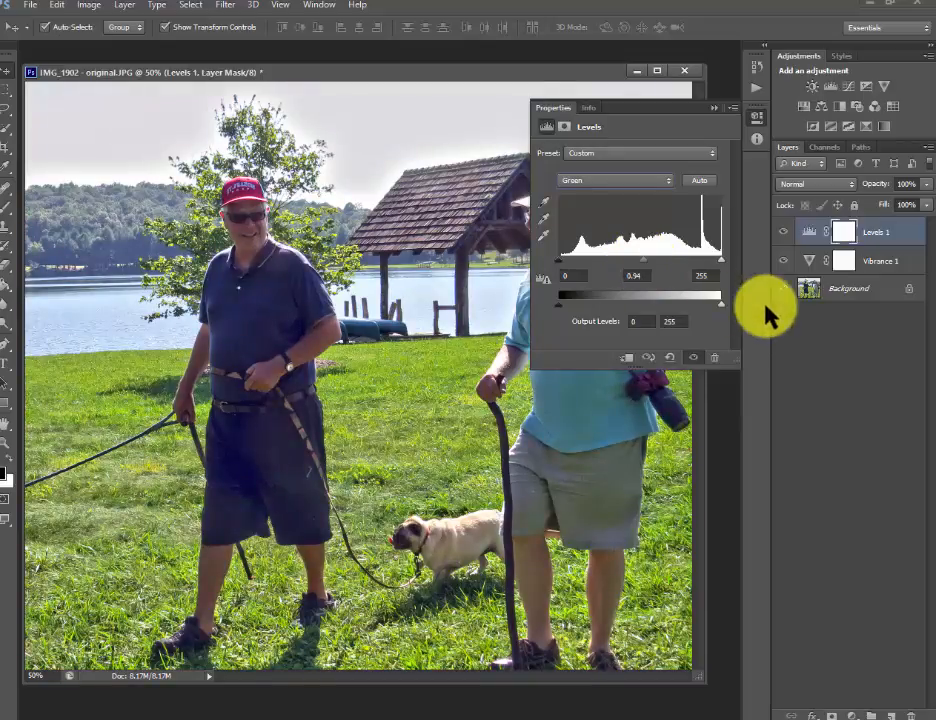
- Compare the photo with and without the Levels adjustment, leaving it visible, and collapse the adjustment's properties to reveal the whole image
{"action": "left_click", "coordinate": [782, 232]}
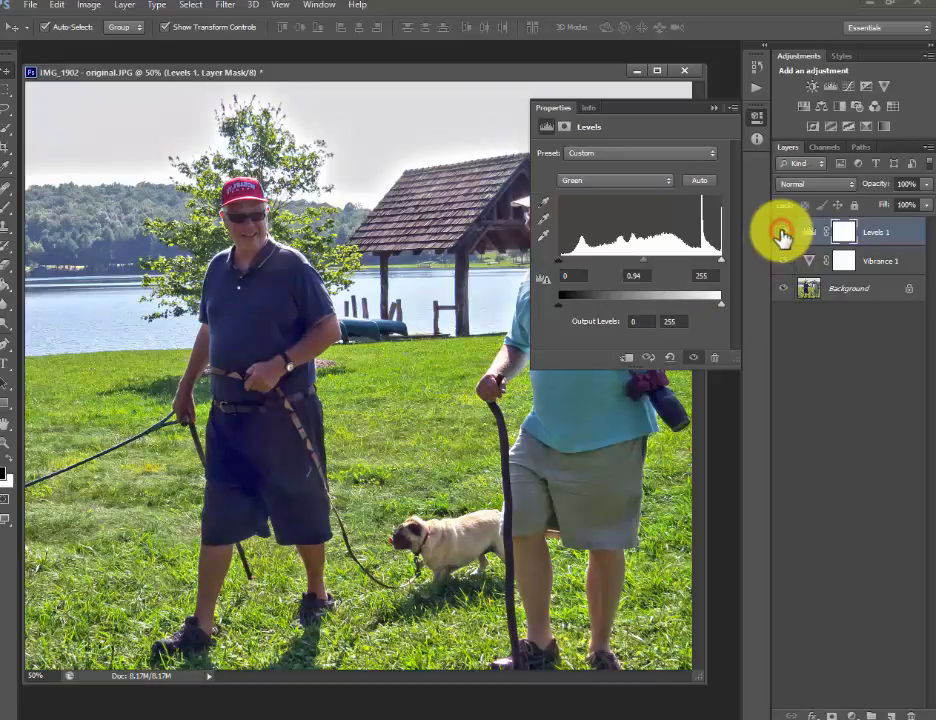
{"action": "left_click", "coordinate": [782, 232]}
{"action": "left_click", "coordinate": [715, 107]}
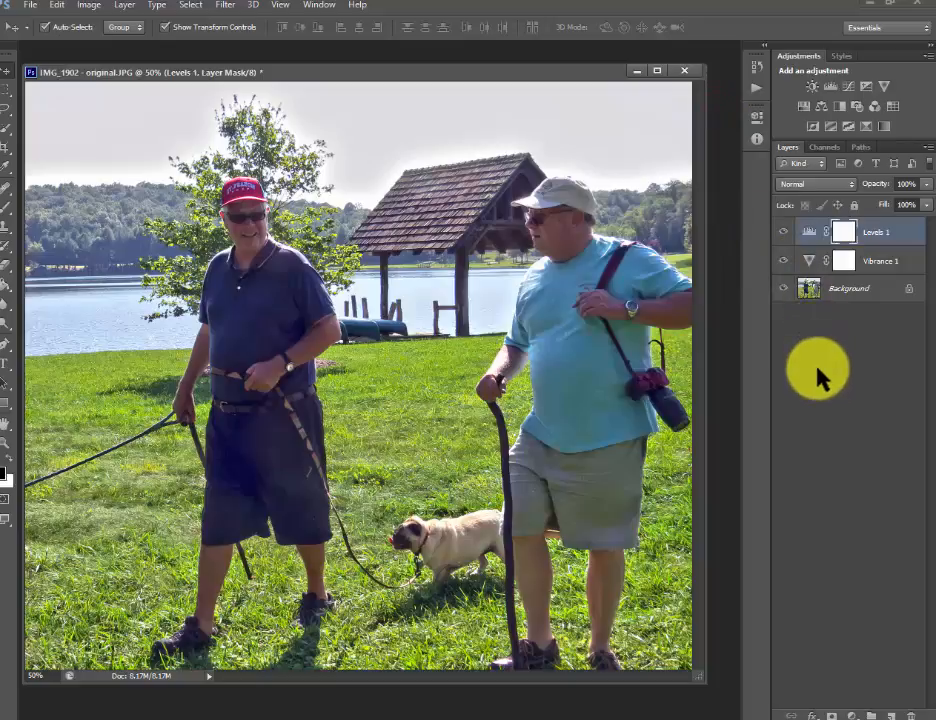